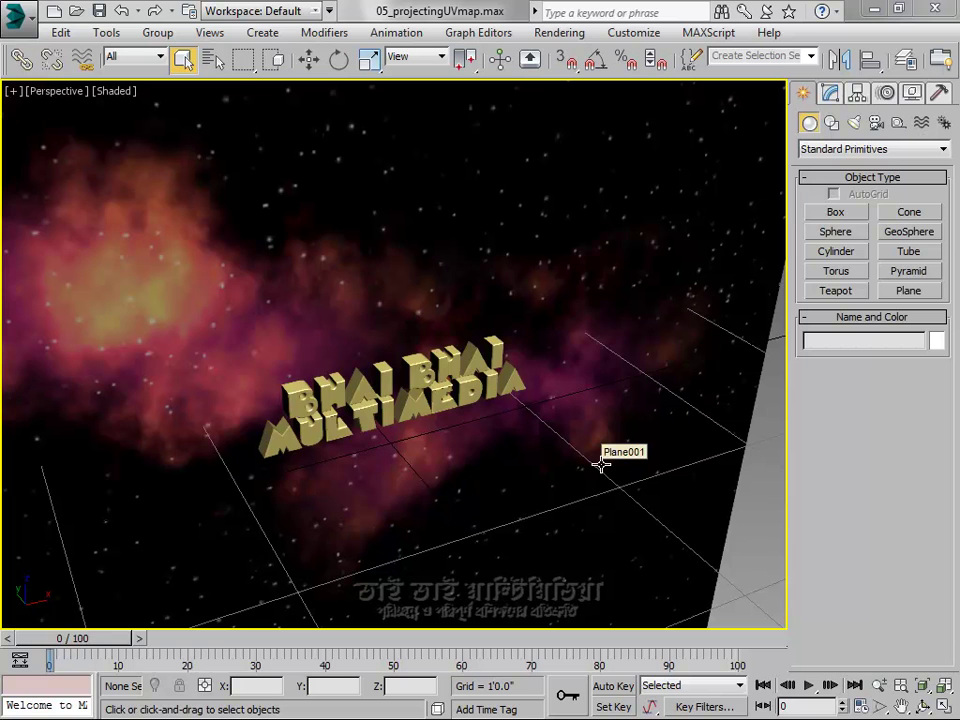
# - Select the backdrop plane and open the diffuse bitmap settings of backdropMaterial in the Material Editor
pyautogui.click(600, 464)
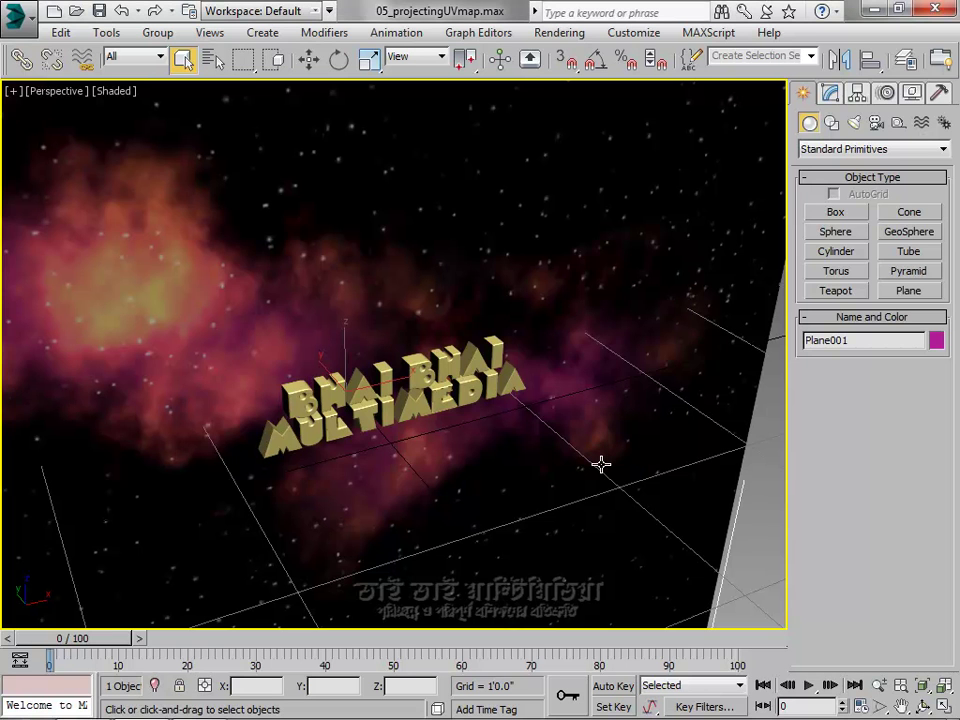
pyautogui.press('m')
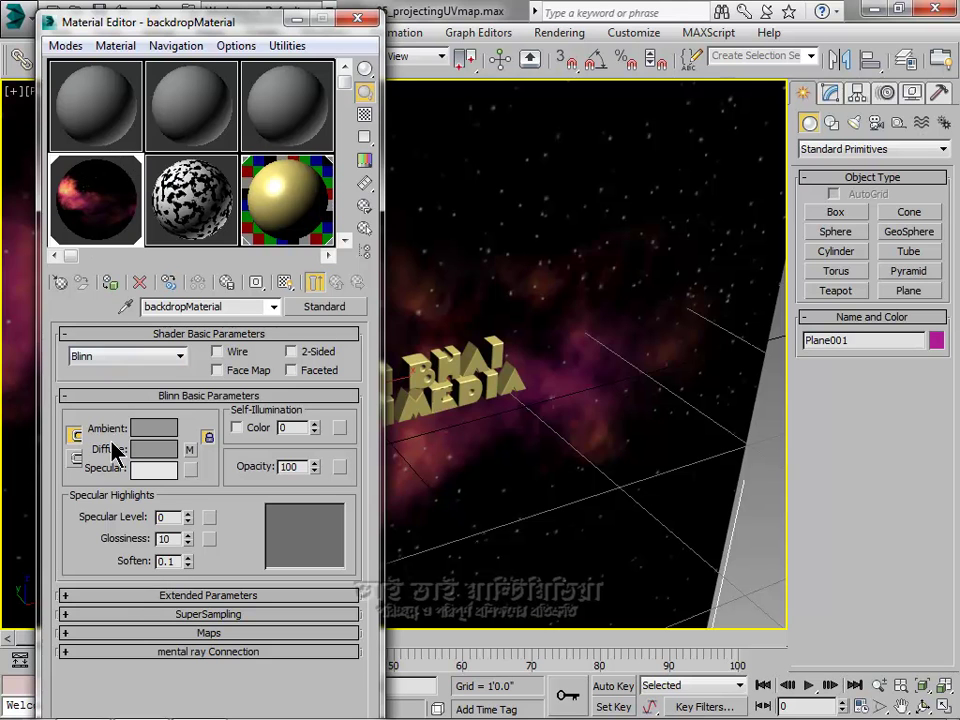
pyautogui.click(189, 450)
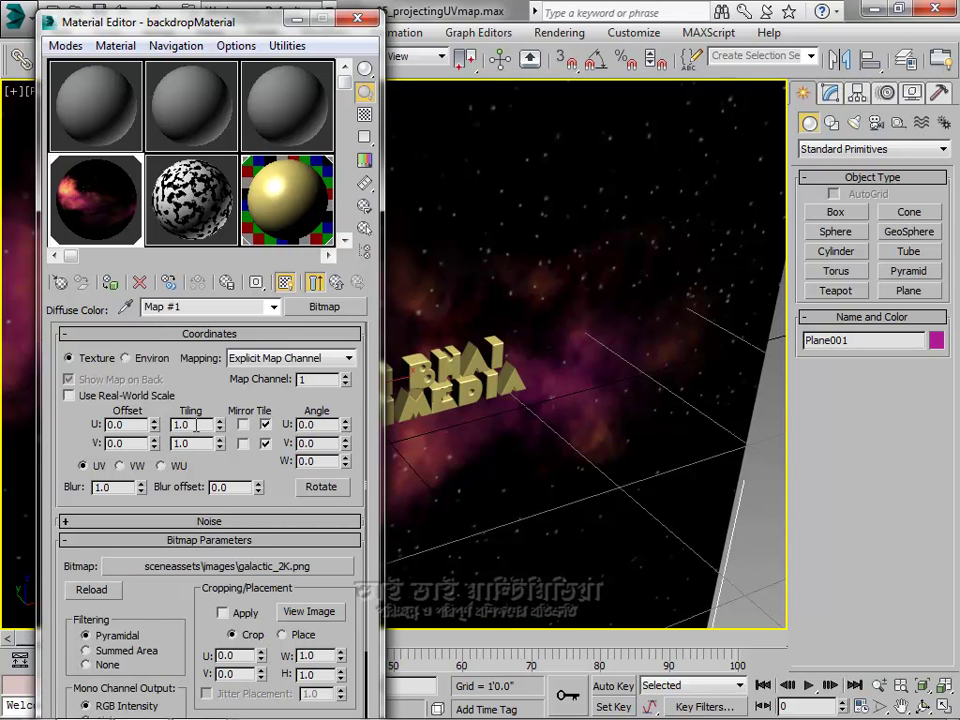
# - Set the U and V tiling of the galactic_2K.png diffuse bitmap to 4.0
pyautogui.moveTo(196, 425); pyautogui.dragTo(161, 423)
pyautogui.write('4')
pyautogui.press('Tab')
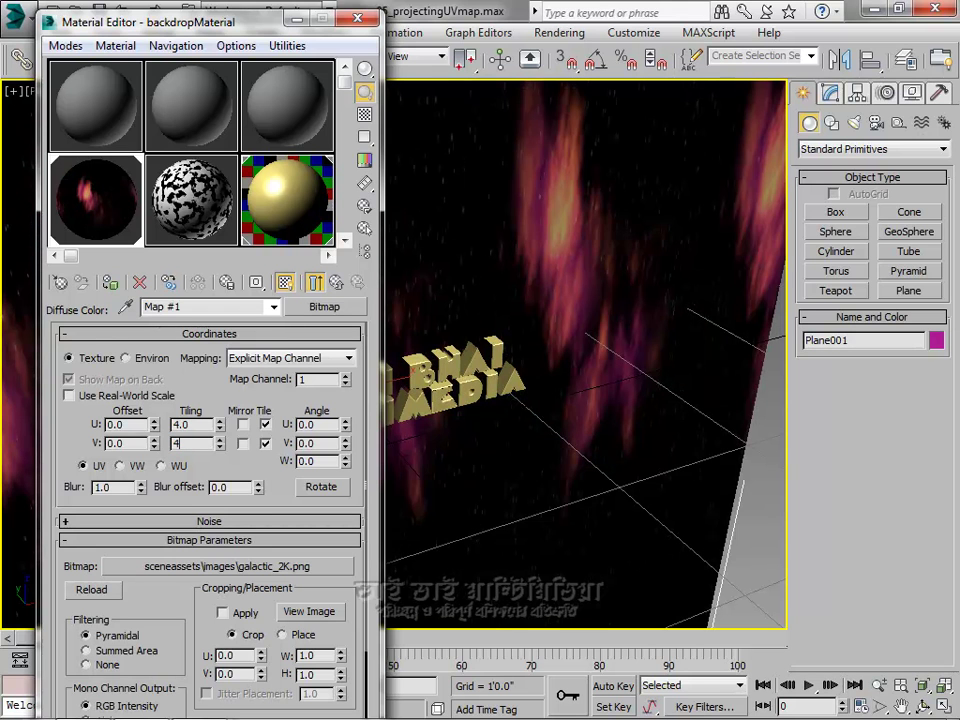
pyautogui.press('Return')
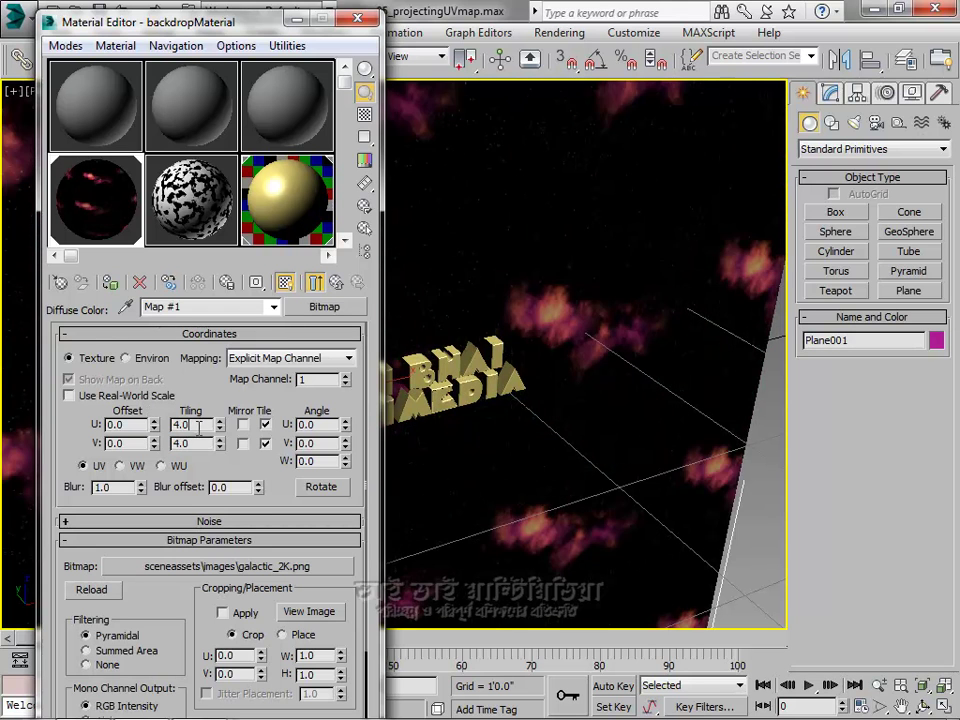
# - Examine the galaxy image's repetition across the backdrop plane behind the 3D text
pyautogui.scroll(-3, 525, 347)
pyautogui.moveTo(493, 321); pyautogui.dragTo(602, 324, button='middle')
pyautogui.moveTo(231, 27); pyautogui.dragTo(184, 36)
pyautogui.scroll(-3, 614, 356)
pyautogui.moveTo(507, 355); pyautogui.dragTo(524, 314, button='middle')
pyautogui.scroll(2, 506, 366)
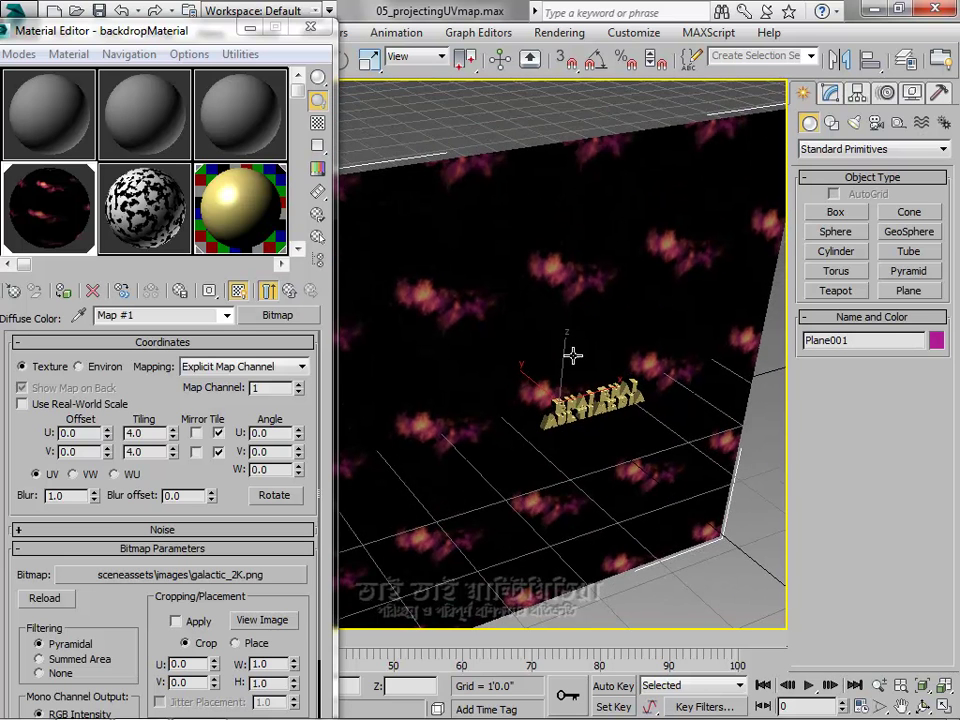
pyautogui.scroll(2, 574, 356)
pyautogui.moveTo(573, 368); pyautogui.dragTo(525, 336, button='middle')
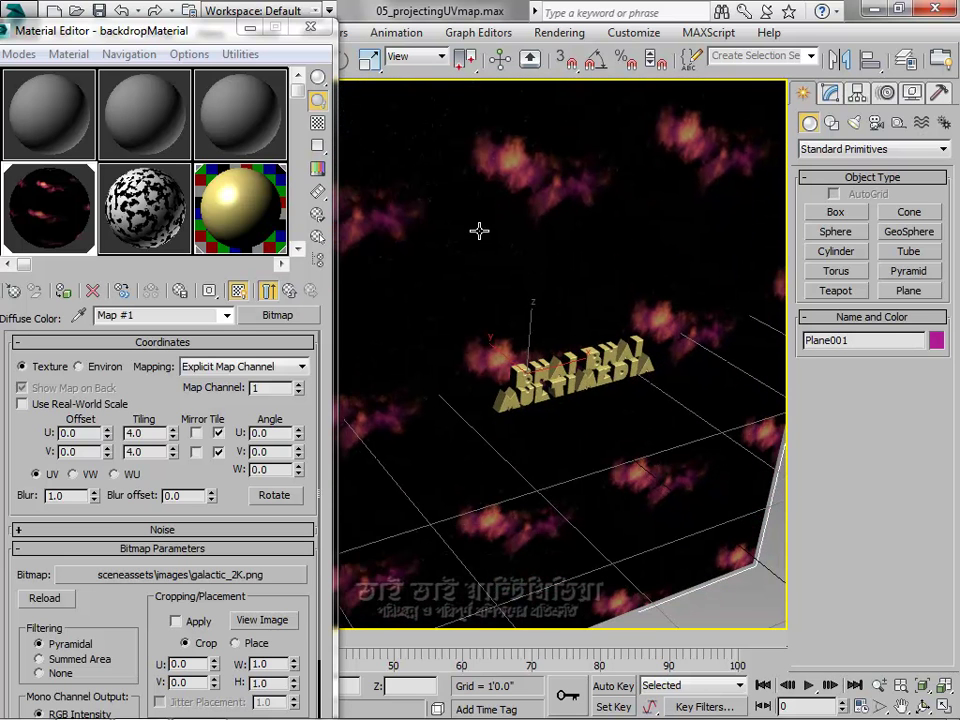
# - Try shifting the diffuse bitmap with its U and V offsets, and reset both offsets to 0.0
pyautogui.click(107, 429)
pyautogui.moveTo(108, 438); pyautogui.dragTo(95, 270)
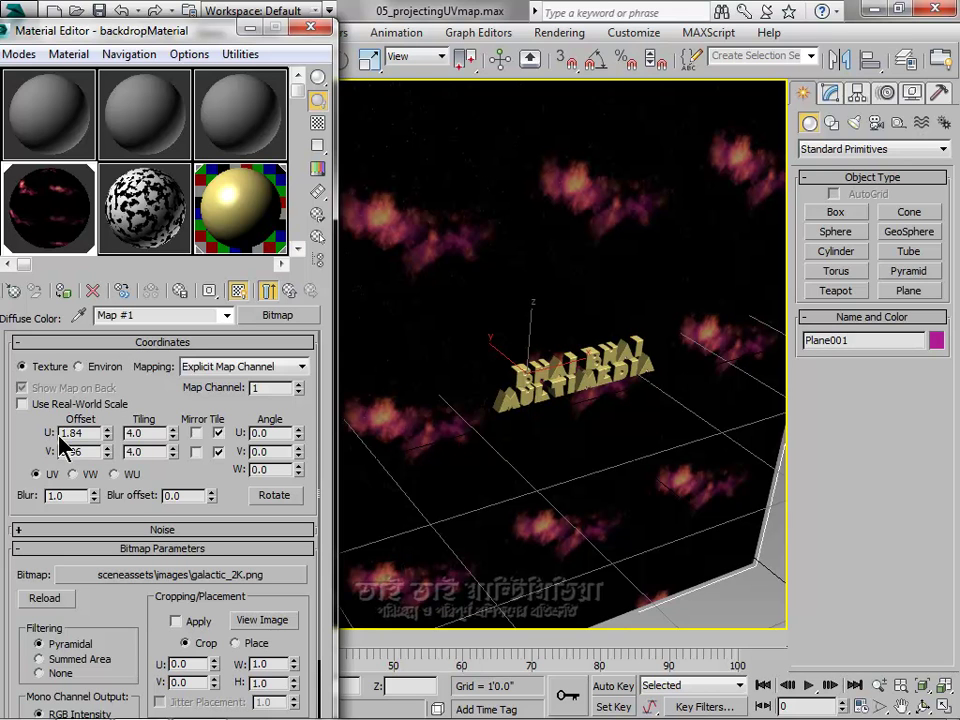
pyautogui.doubleClick(90, 432)
pyautogui.write('0')
pyautogui.press('Tab')
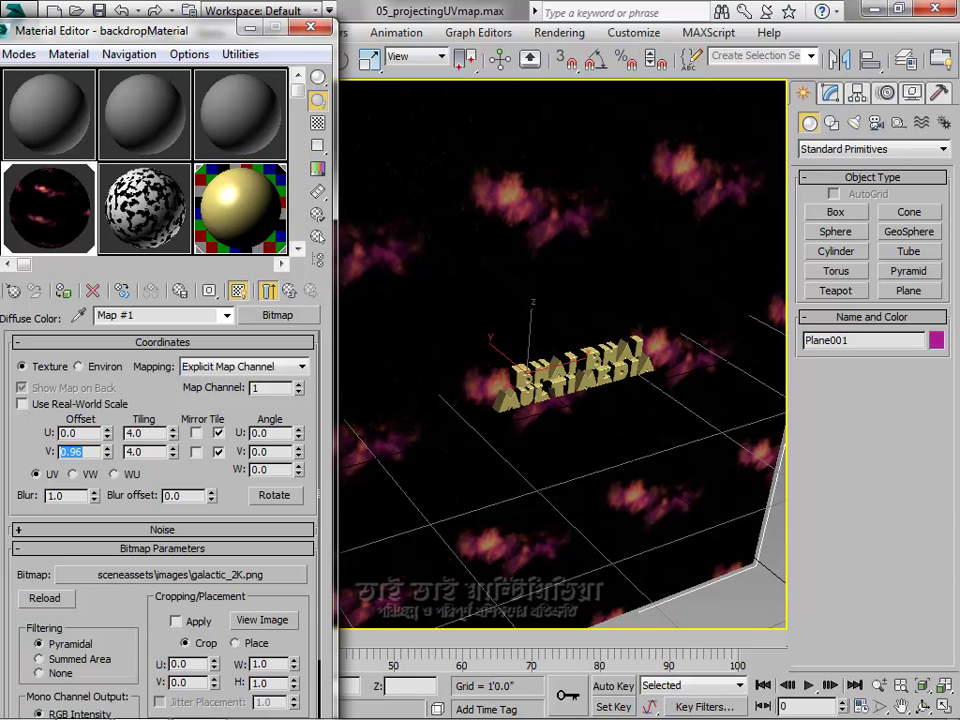
pyautogui.write('0')
pyautogui.press('Return')
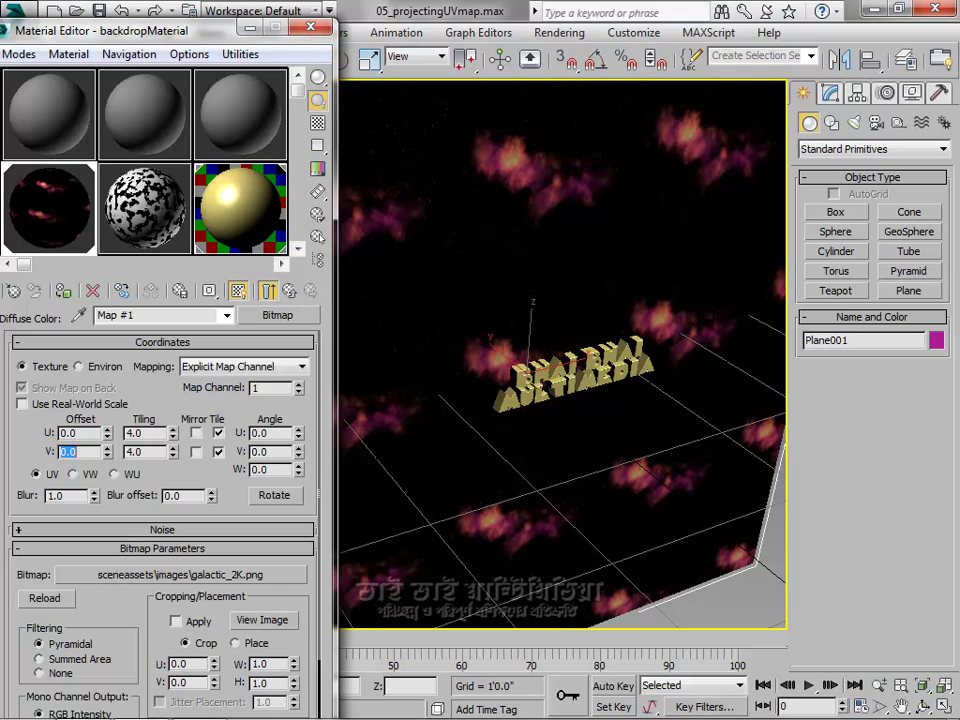
# - Set the diffuse bitmap's U and V tiling back to 1.0
pyautogui.press('Tab')
pyautogui.write('1')
pyautogui.press('Tab')
pyautogui.write('1')
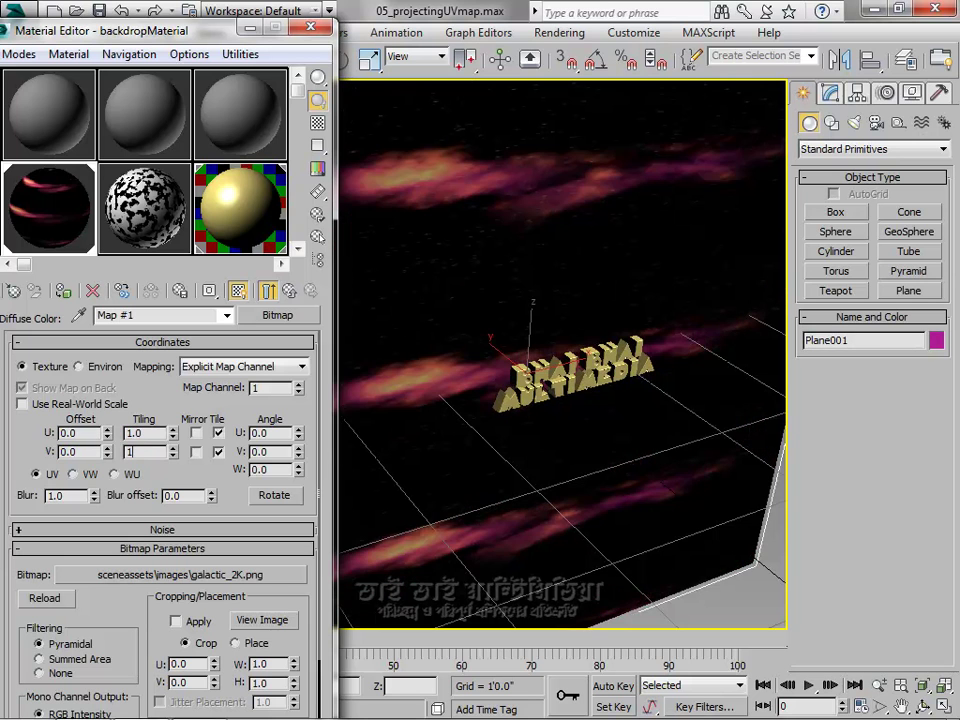
pyautogui.press('Return')
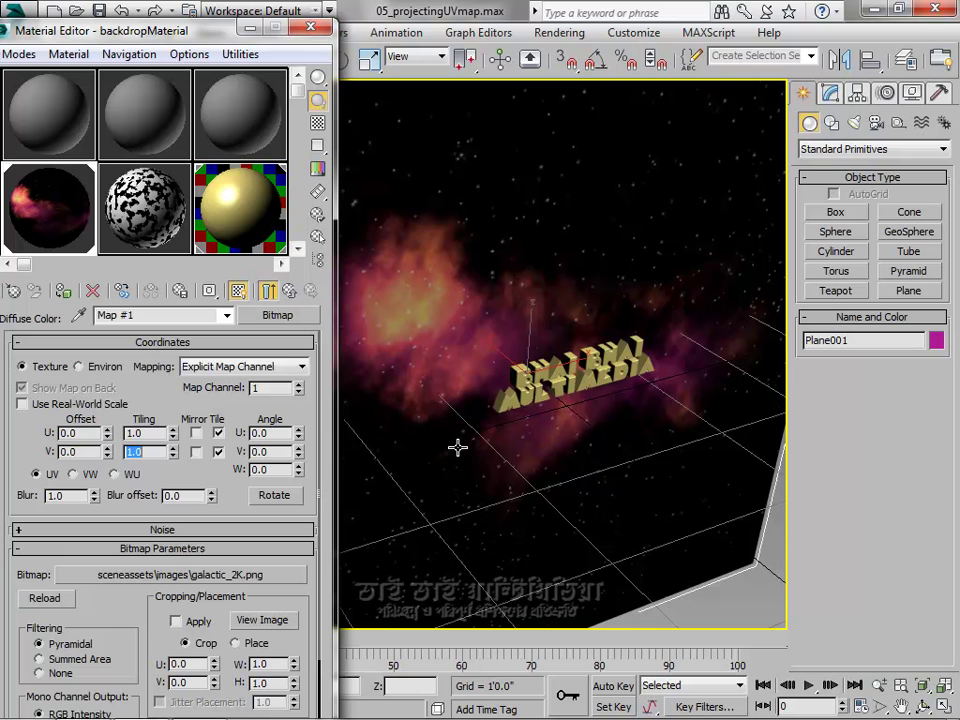
# - Close the Material Editor
pyautogui.moveTo(207, 39); pyautogui.dragTo(176, 30)
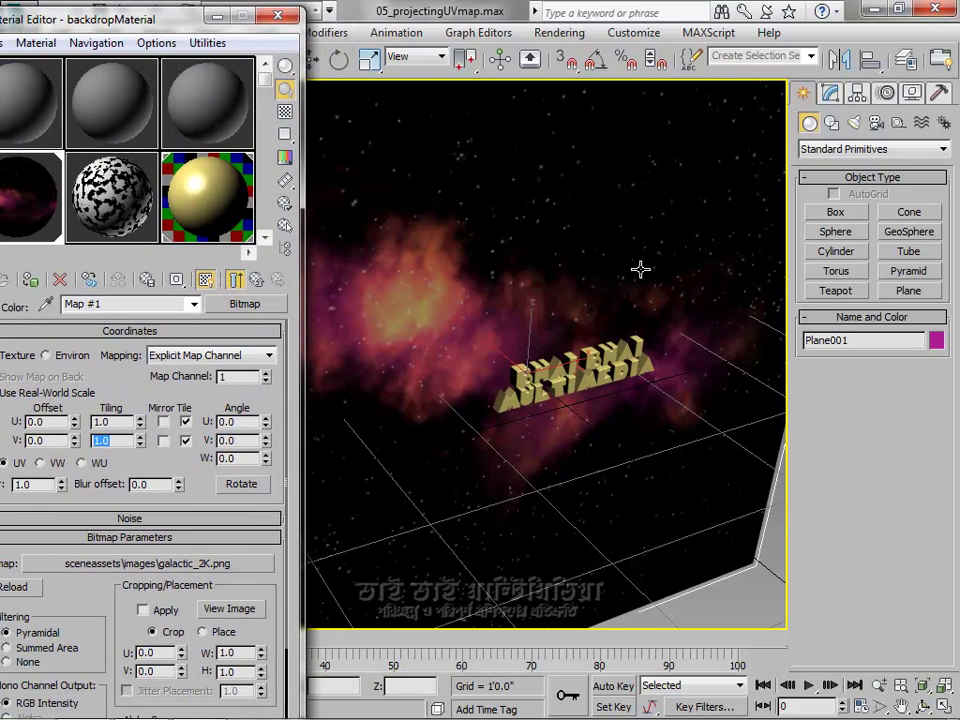
pyautogui.moveTo(100, 21); pyautogui.dragTo(205, 22)
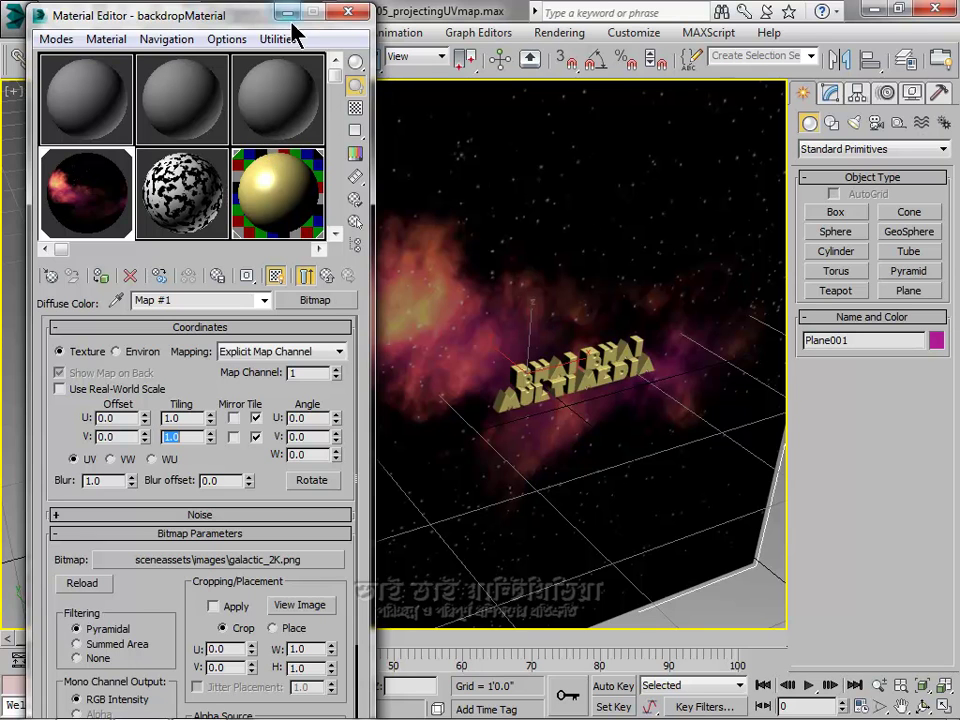
pyautogui.click(340, 15)
# - Add a UVW Map modifier to the backdrop plane
pyautogui.moveTo(406, 230); pyautogui.dragTo(354, 277, button='middle')
pyautogui.scroll(-3, 426, 222)
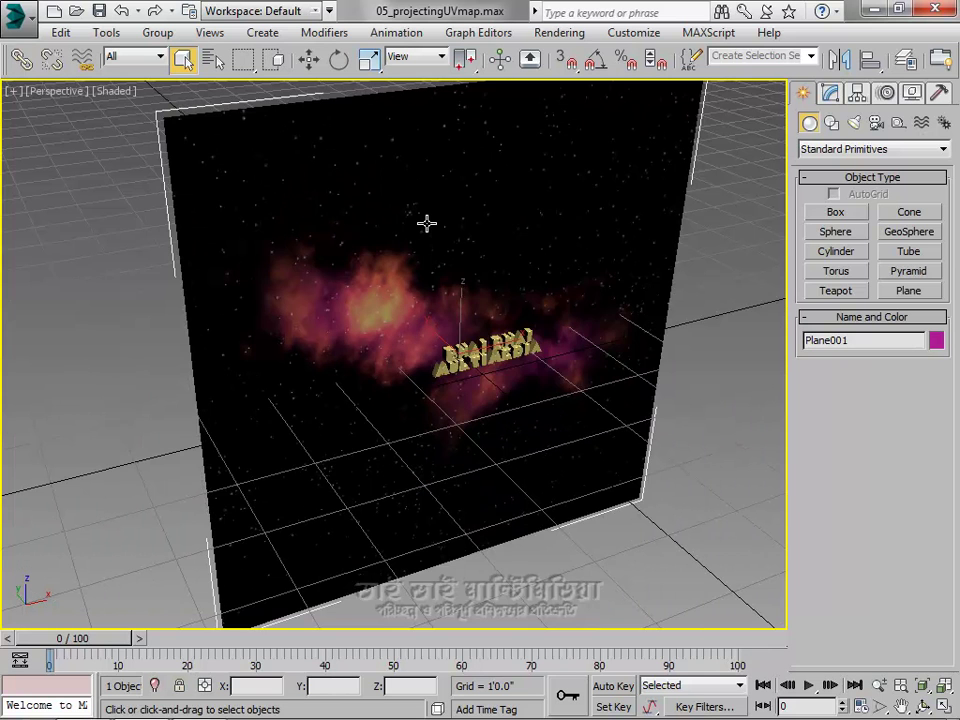
pyautogui.moveTo(485, 146); pyautogui.dragTo(435, 194, button='middle')
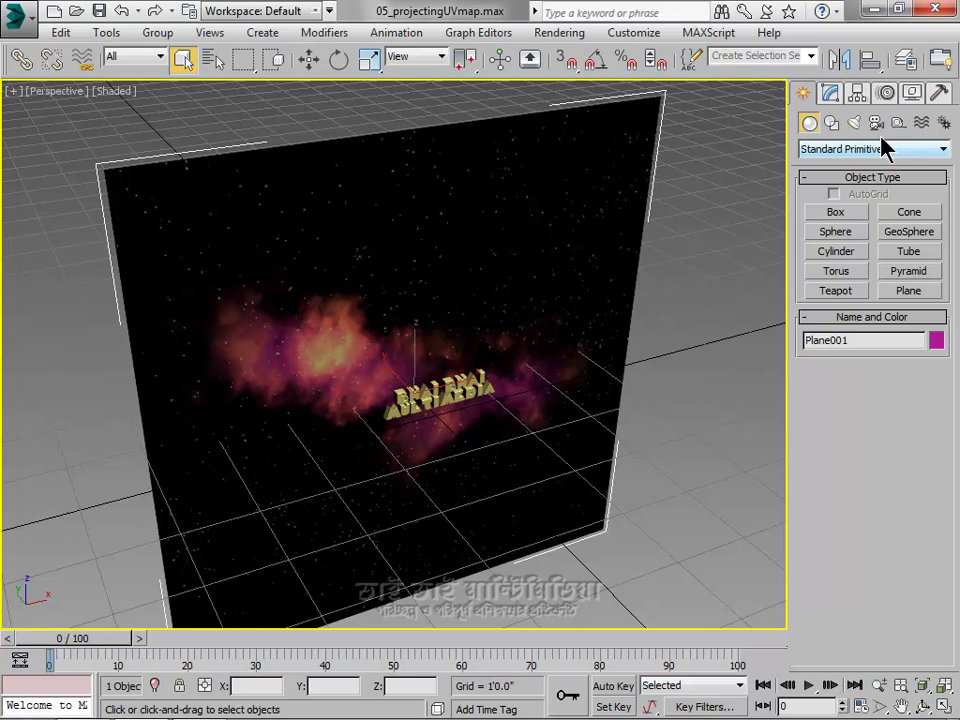
pyautogui.click(831, 93)
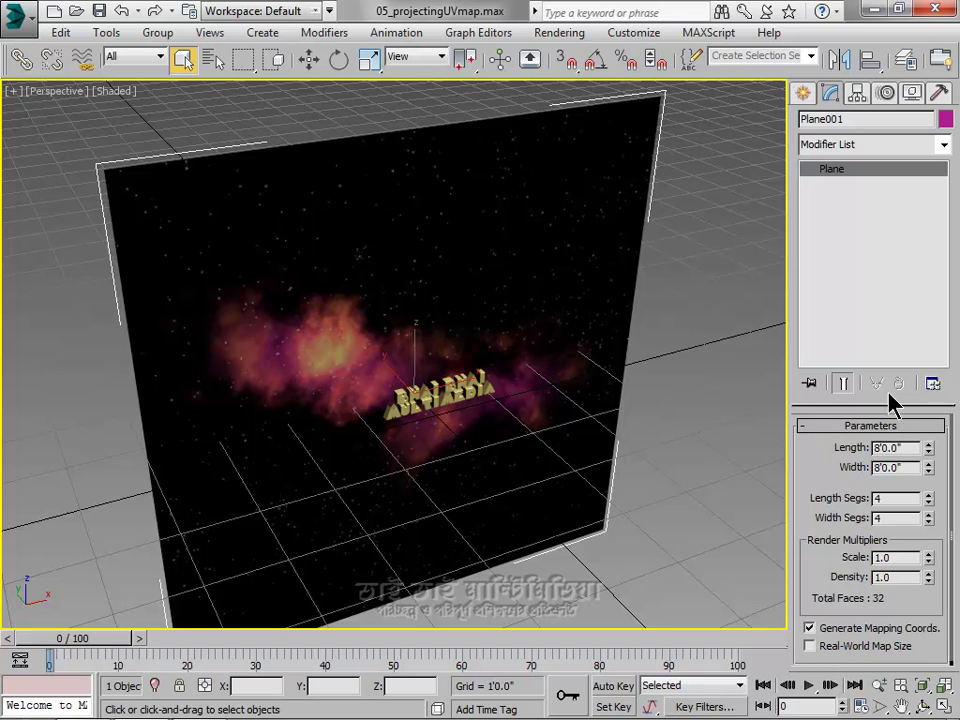
pyautogui.click(943, 146)
pyautogui.moveTo(945, 213); pyautogui.dragTo(940, 537)
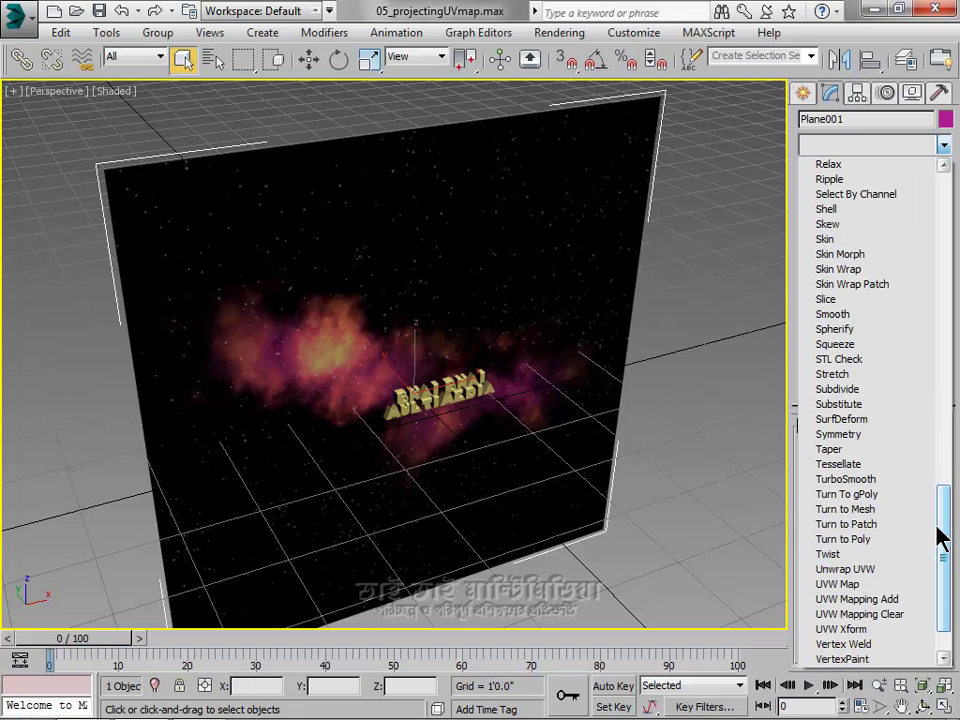
pyautogui.click(870, 590)
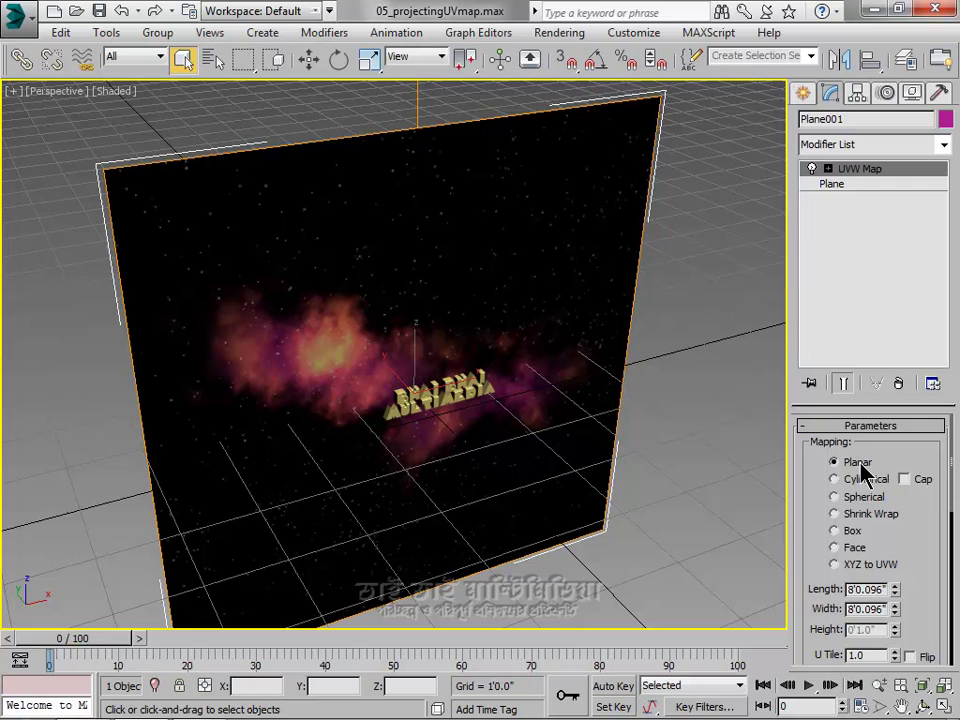
# - Set the length and width of the UVW Map's planar mapping to 3'4.0" each
pyautogui.moveTo(894, 591)
pyautogui.mouseDown()
pyautogui.moveTo(882, 498)
pyautogui.moveTo(876, 668)
pyautogui.moveTo(872, 570)
pyautogui.moveTo(870, 590)
pyautogui.moveTo(800, 588)
pyautogui.mouseUp()
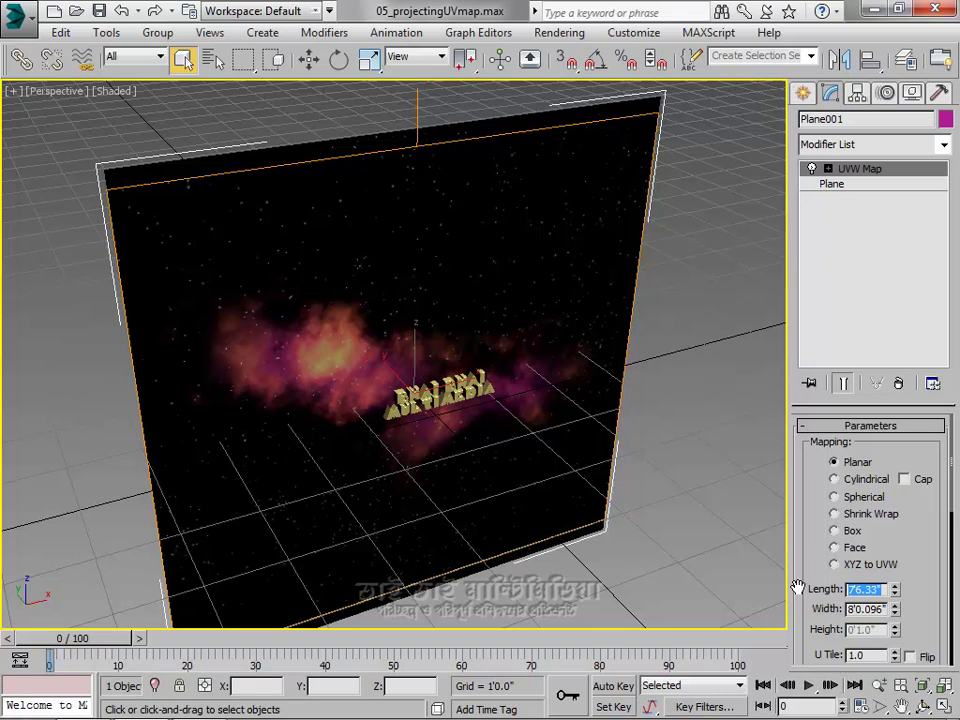
pyautogui.write('4.')
pyautogui.write('0')
pyautogui.press('Return')
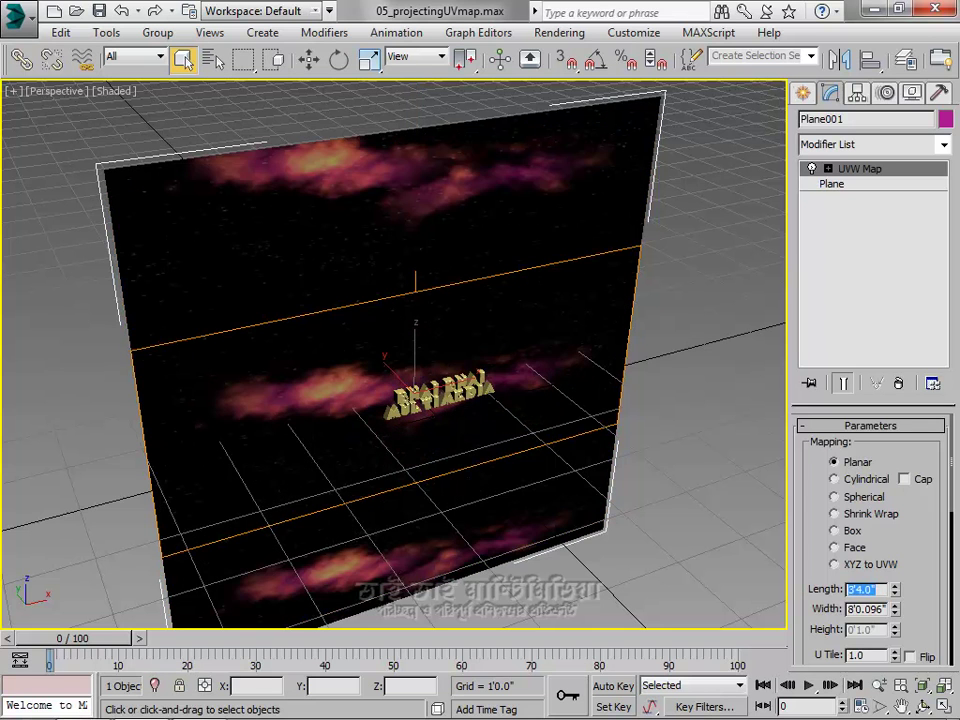
pyautogui.moveTo(884, 608); pyautogui.dragTo(792, 604)
pyautogui.write('4')
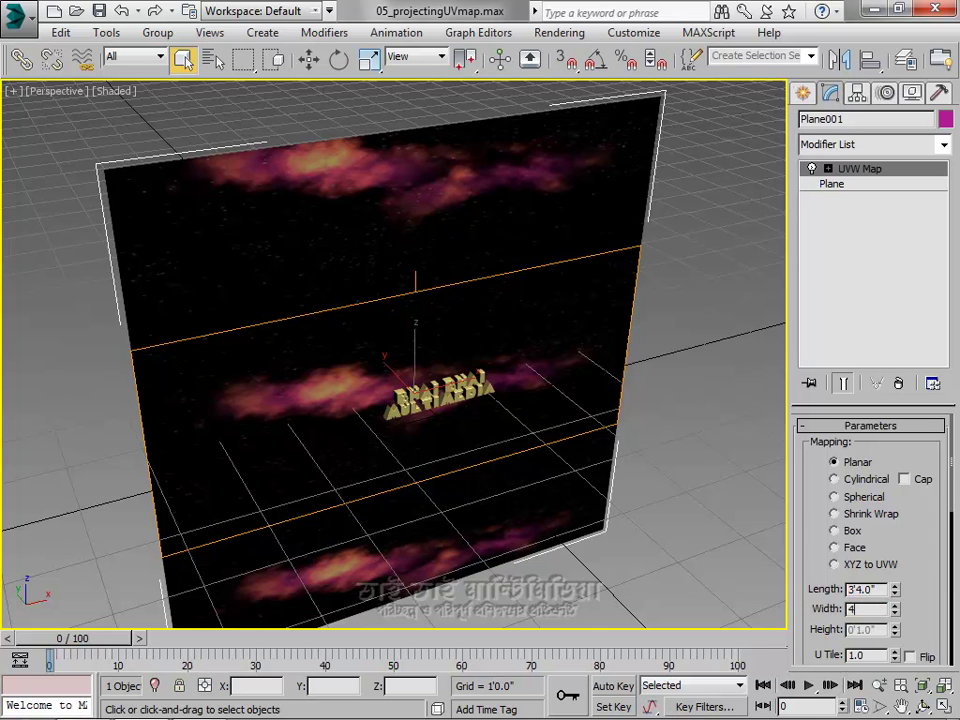
pyautogui.write('.0')
pyautogui.press('Return')
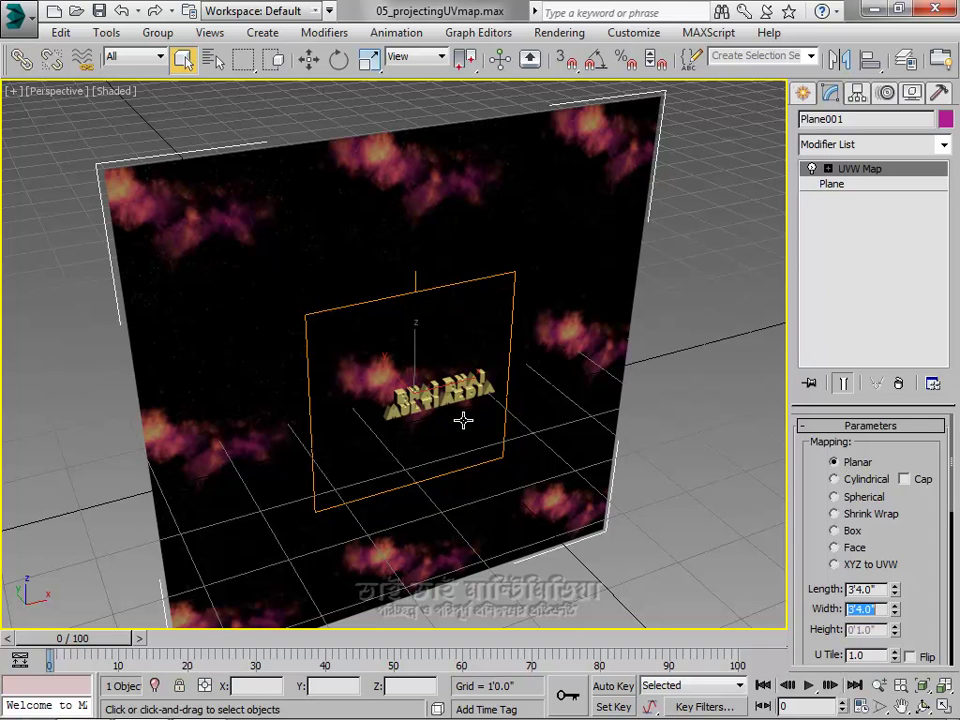
# - Activate the UVW Map's Gizmo level with the Move tool and lower the gizmo to a Z of about -0'1.4"
pyautogui.press('w')
pyautogui.press('q')
pyautogui.click(828, 169)
pyautogui.click(858, 184)
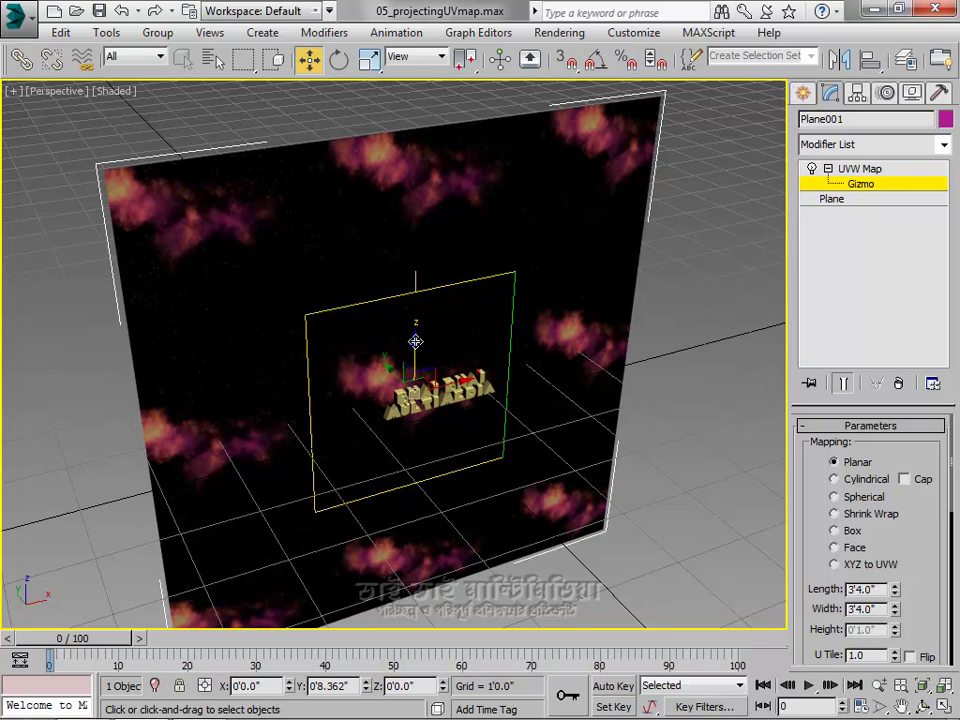
pyautogui.moveTo(415, 342)
pyautogui.mouseDown()
pyautogui.moveTo(416, 285)
pyautogui.moveTo(421, 443)
pyautogui.moveTo(418, 231)
pyautogui.moveTo(418, 408)
pyautogui.moveTo(418, 277)
pyautogui.moveTo(418, 358)
pyautogui.moveTo(416, 348)
pyautogui.mouseUp()
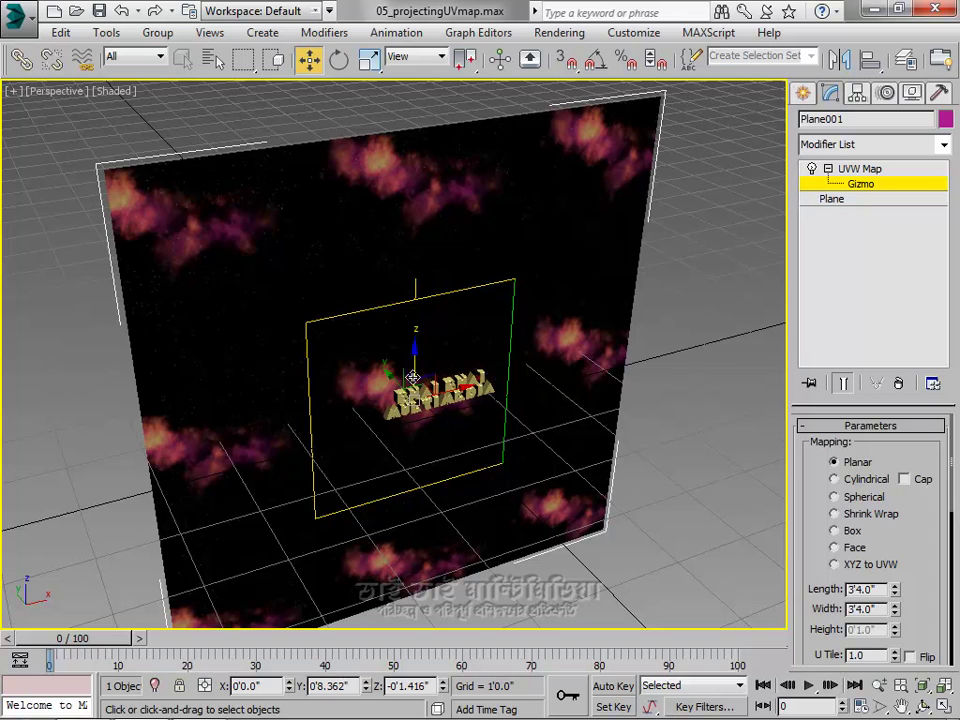
# - Try moving the mapping gizmo to about X -0'5.9", Y -1'5.5", Z 1'7.7" and view it from the front
pyautogui.moveTo(391, 377); pyautogui.dragTo(437, 446)
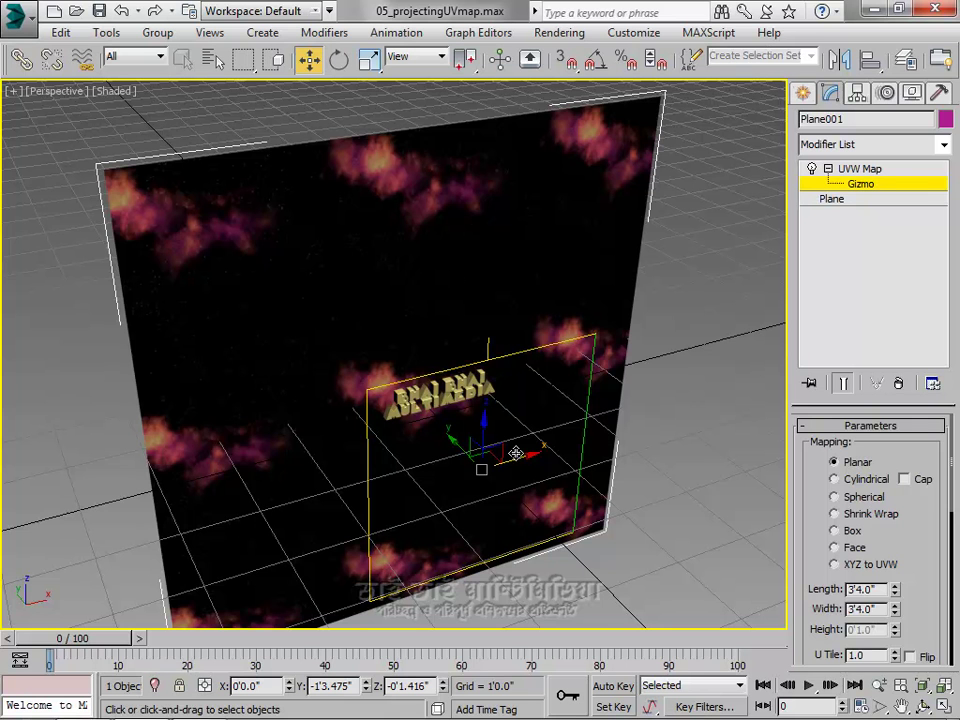
pyautogui.moveTo(531, 456); pyautogui.dragTo(336, 388)
pyautogui.keyDown('alt'); pyautogui.moveTo(336, 388); pyautogui.dragTo(360, 388, button='middle'); pyautogui.keyUp('alt')
pyautogui.keyDown('alt'); pyautogui.moveTo(407, 381); pyautogui.dragTo(392, 317, button='middle'); pyautogui.keyUp('alt')
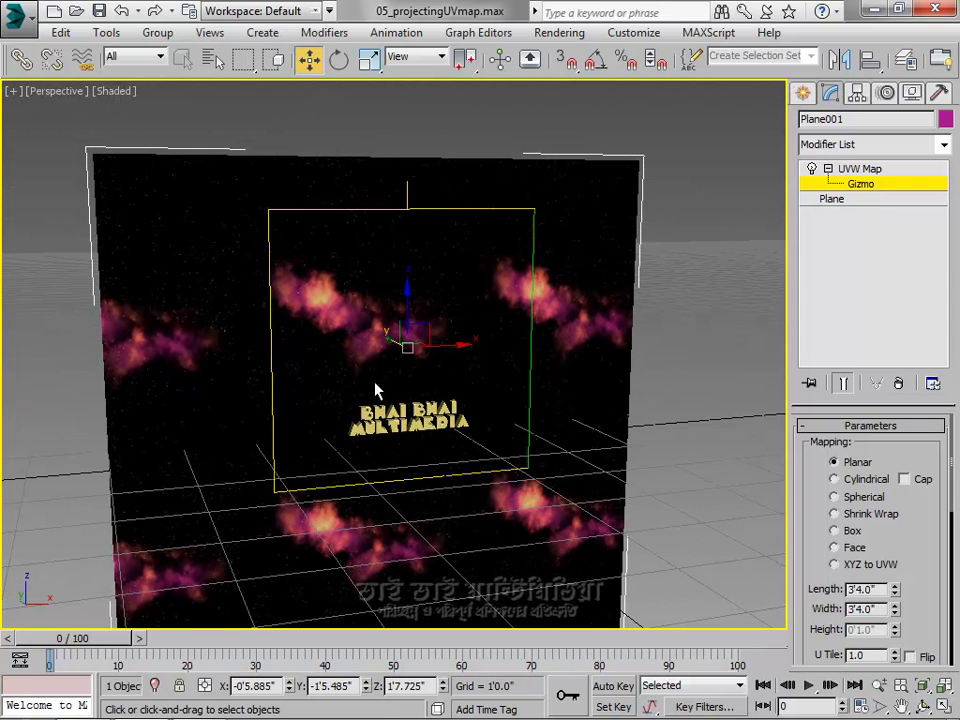
pyautogui.keyDown('alt'); pyautogui.moveTo(375, 388); pyautogui.dragTo(401, 366, button='middle'); pyautogui.keyUp('alt')
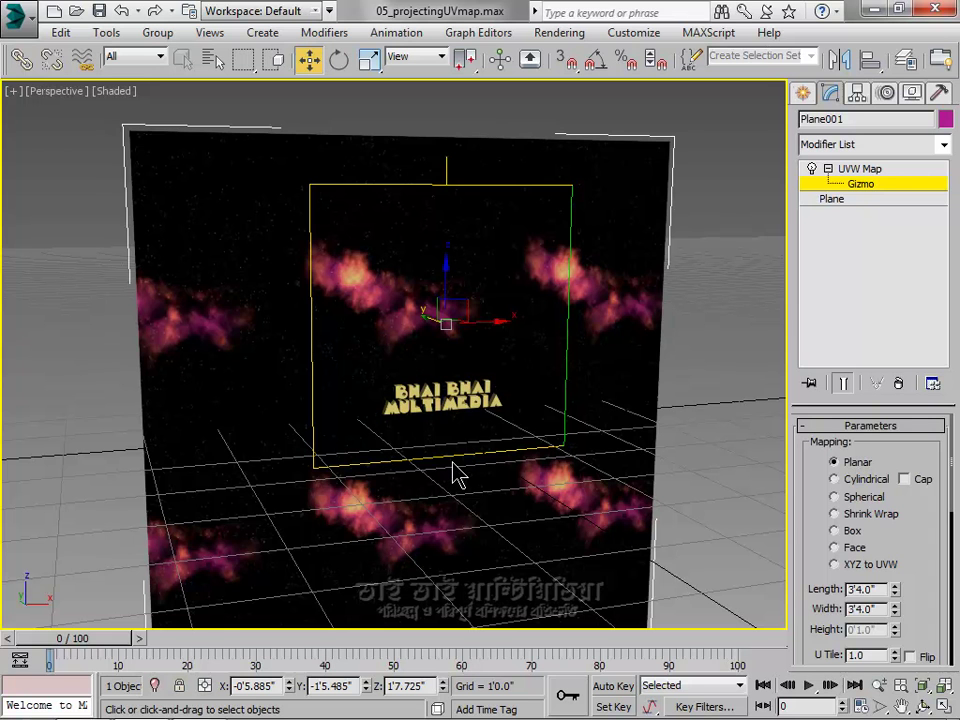
pyautogui.moveTo(455, 475); pyautogui.dragTo(455, 475)
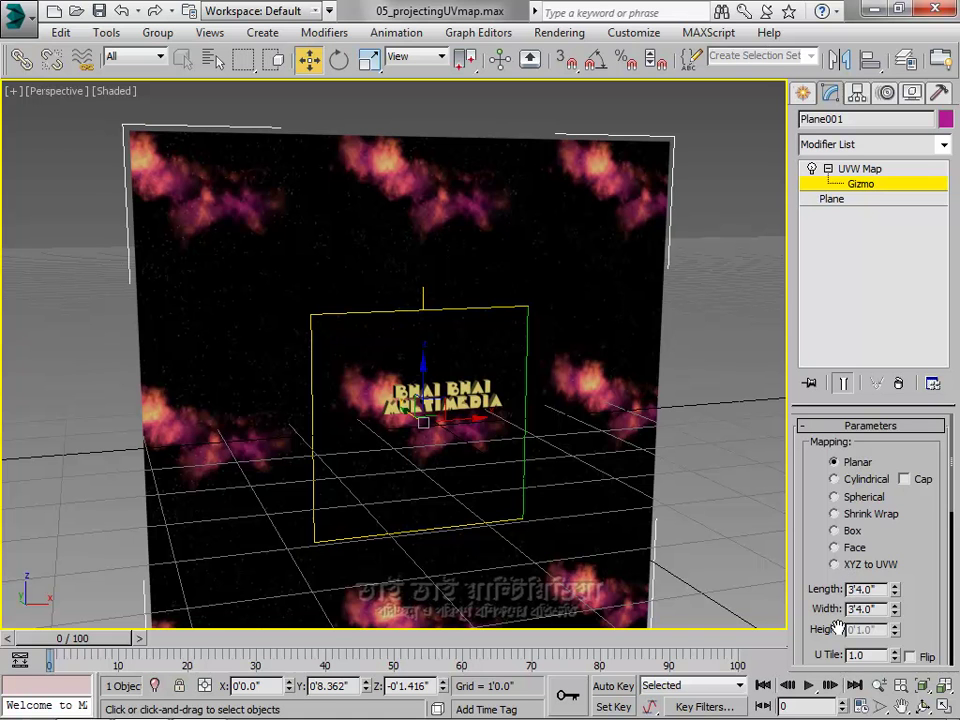
# - Try the X and Y alignments for the backdrop's planar mapping
pyautogui.moveTo(837, 626); pyautogui.dragTo(836, 413)
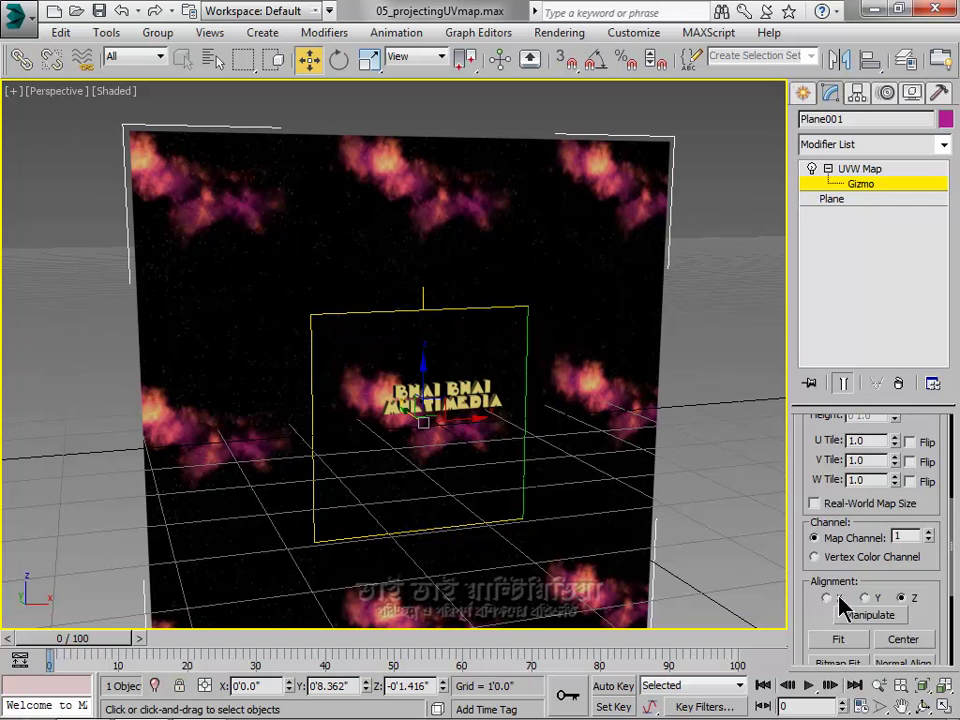
pyautogui.scroll(-2, 821, 574)
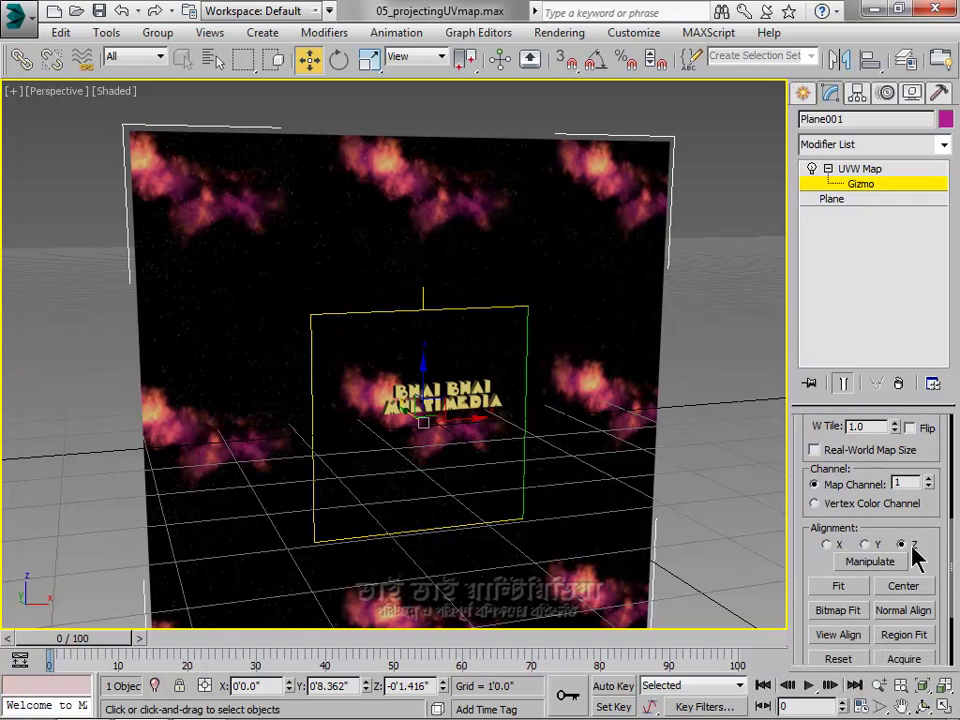
pyautogui.click(826, 545)
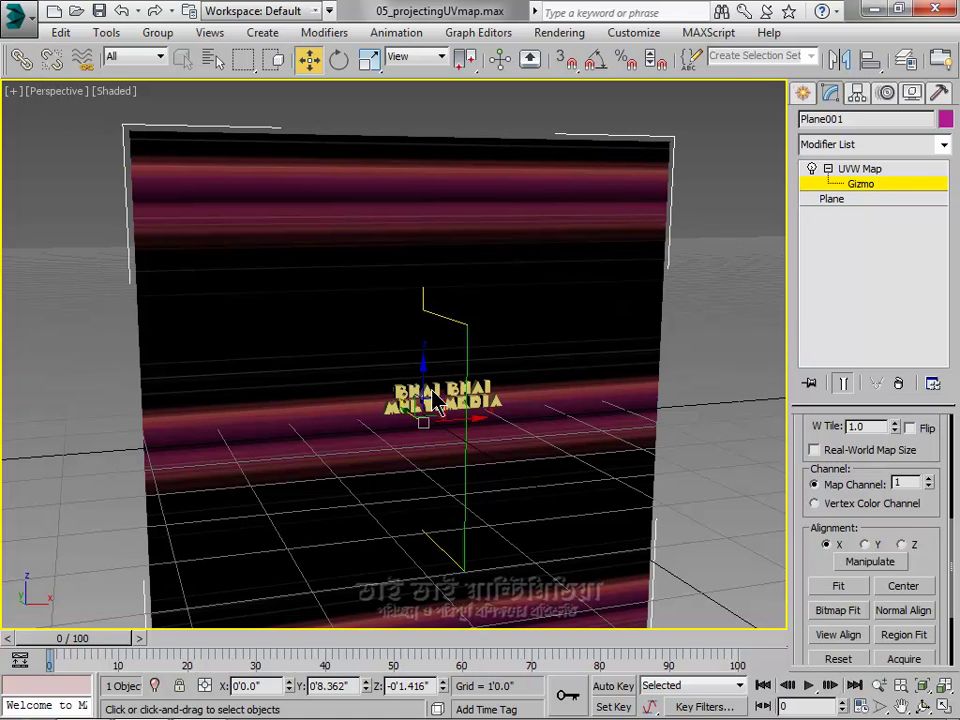
pyautogui.click(865, 546)
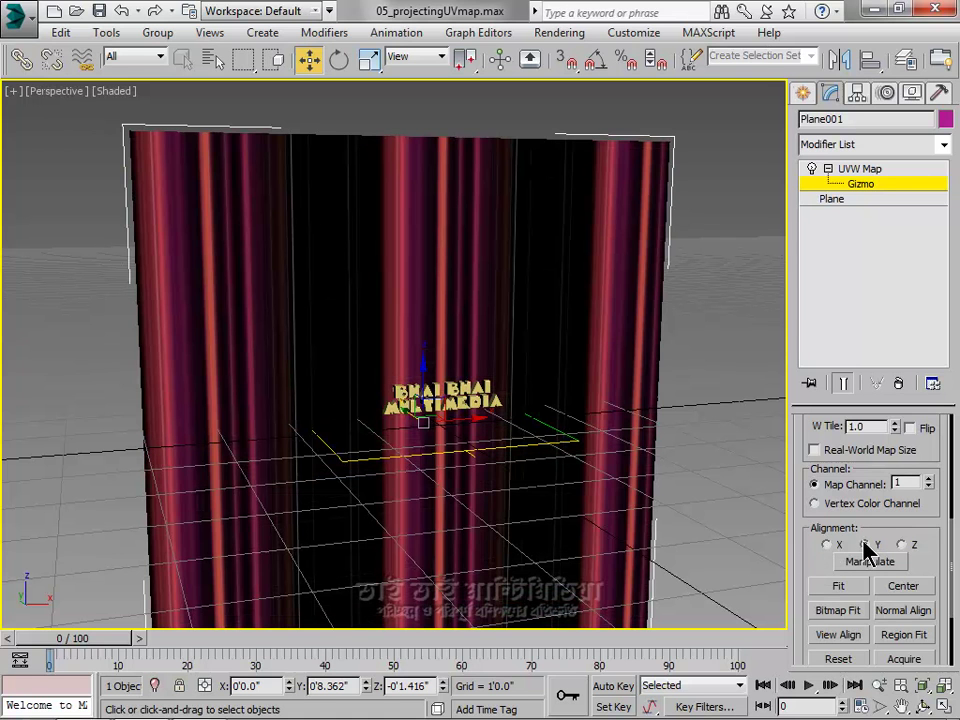
# - Set the mapping alignment to Z and fit the gizmo to the whole backdrop plane
pyautogui.click(902, 545)
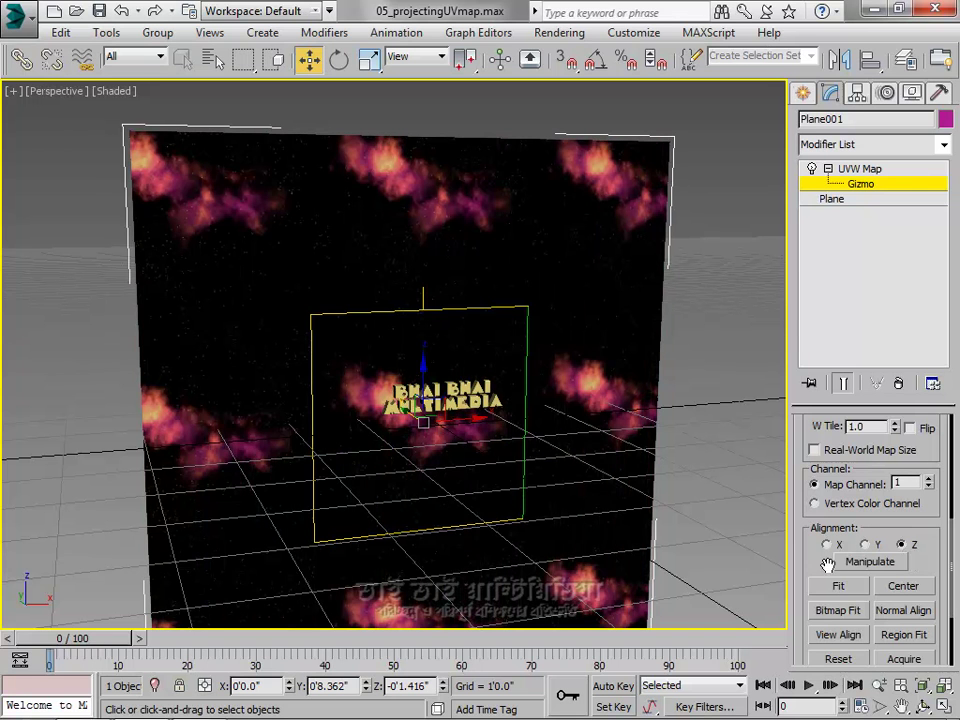
pyautogui.moveTo(820, 565); pyautogui.dragTo(816, 482)
pyautogui.click(838, 502)
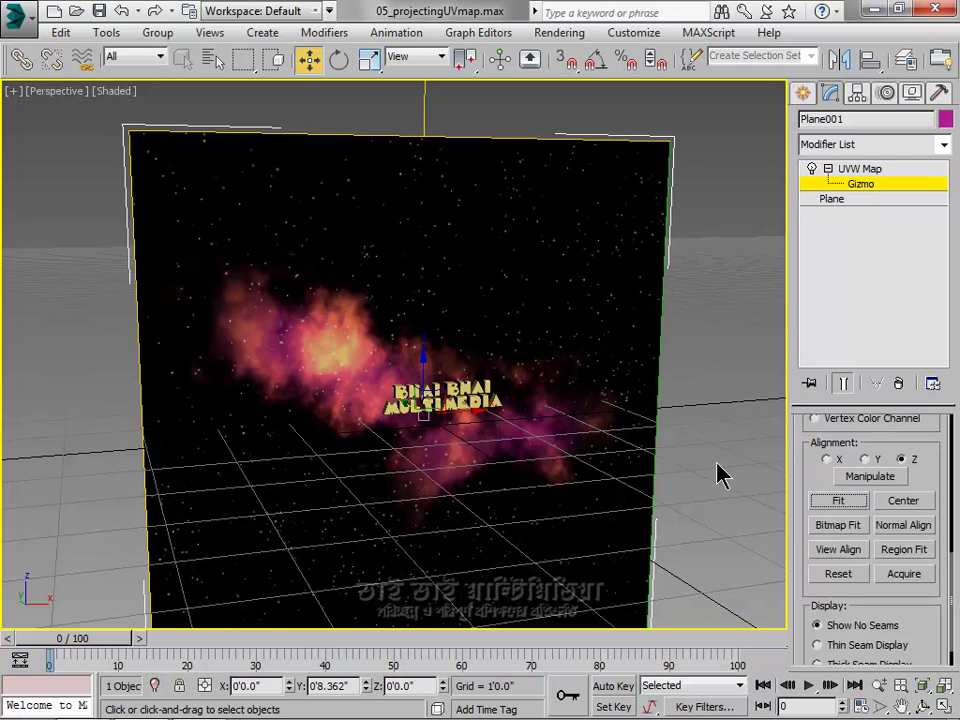